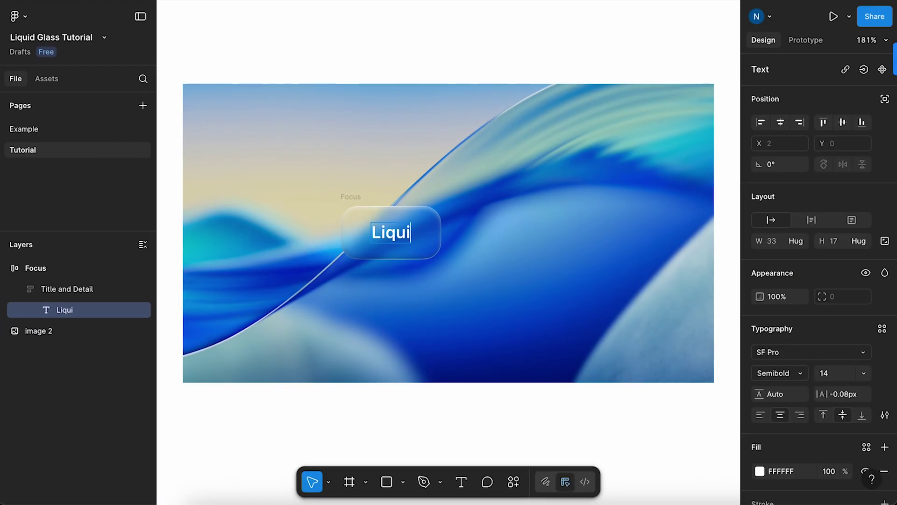
# Inspect the existing Screen Sharing glass button's settings, then go to the Tutorial page.
pyautogui.write('d glass but')
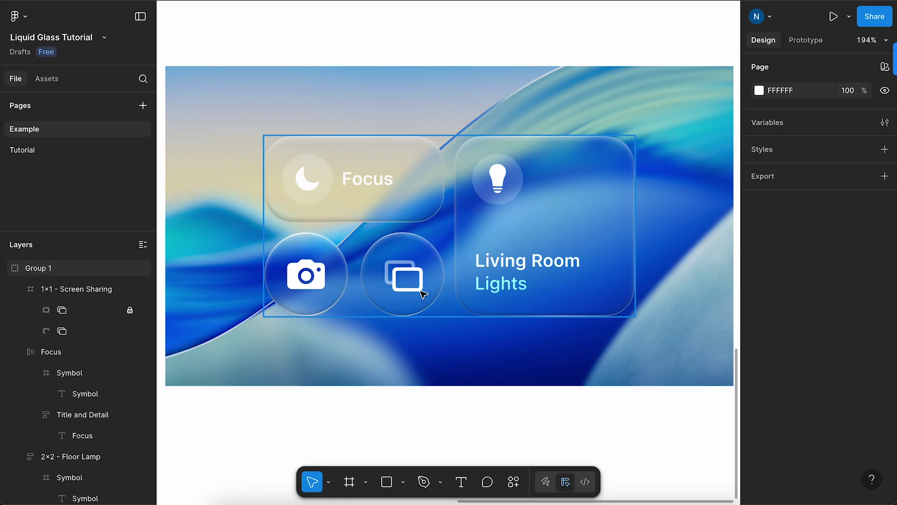
pyautogui.doubleClick(423, 294)
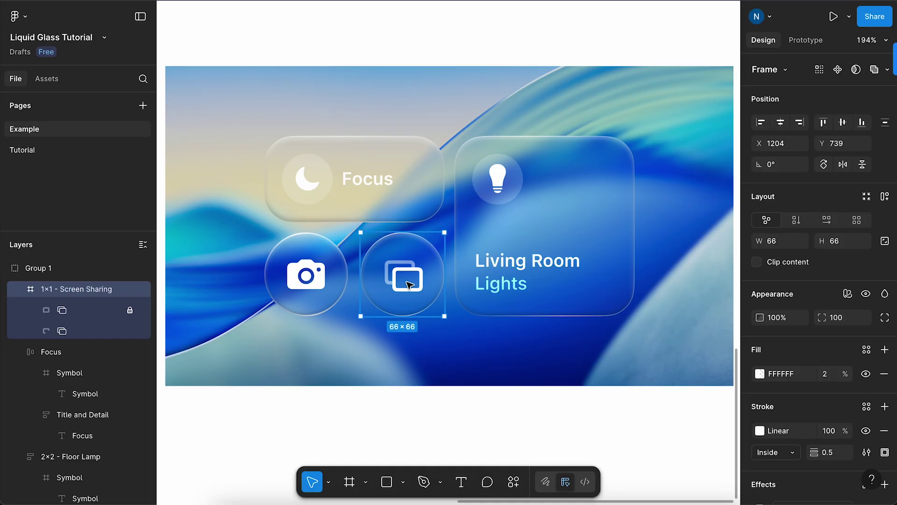
pyautogui.click(132, 150)
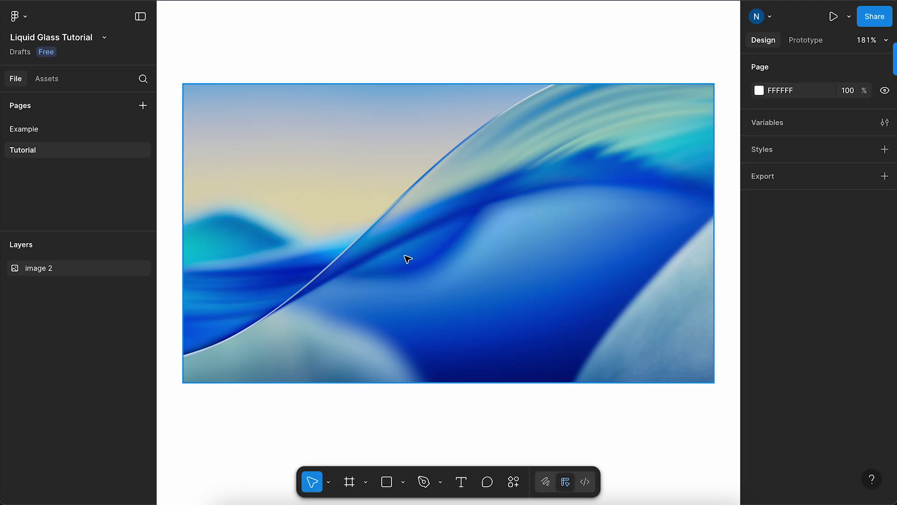
# Add a text layer reading 'Button' on the wallpaper.
pyautogui.click(462, 483)
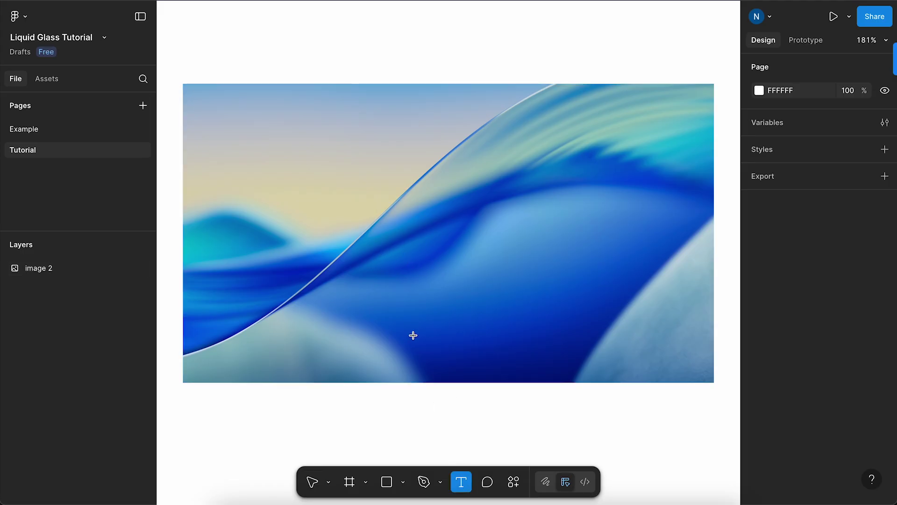
pyautogui.click(405, 253)
pyautogui.write('Button')
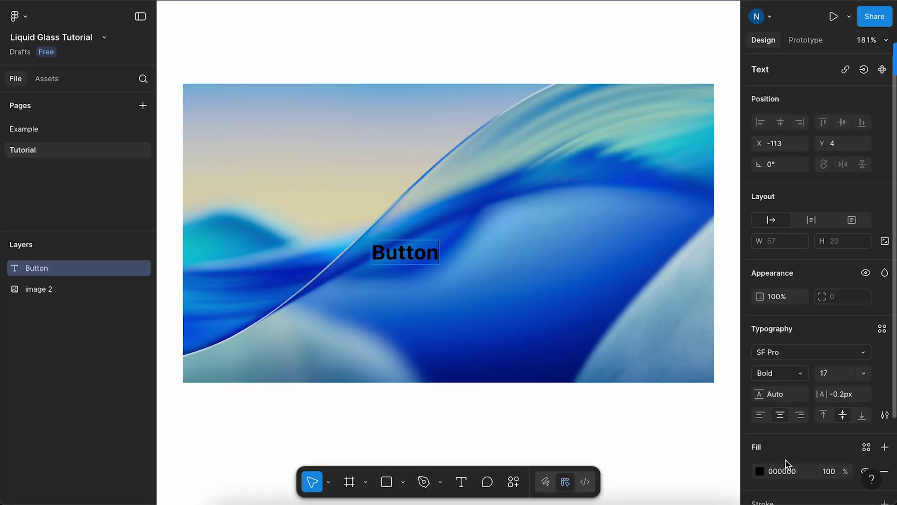
# Make the Button text white (FFFFFF).
pyautogui.click(785, 471)
pyautogui.write('FFFFFF')
pyautogui.press('Return')
pyautogui.hotkey('ctrl', 'z')
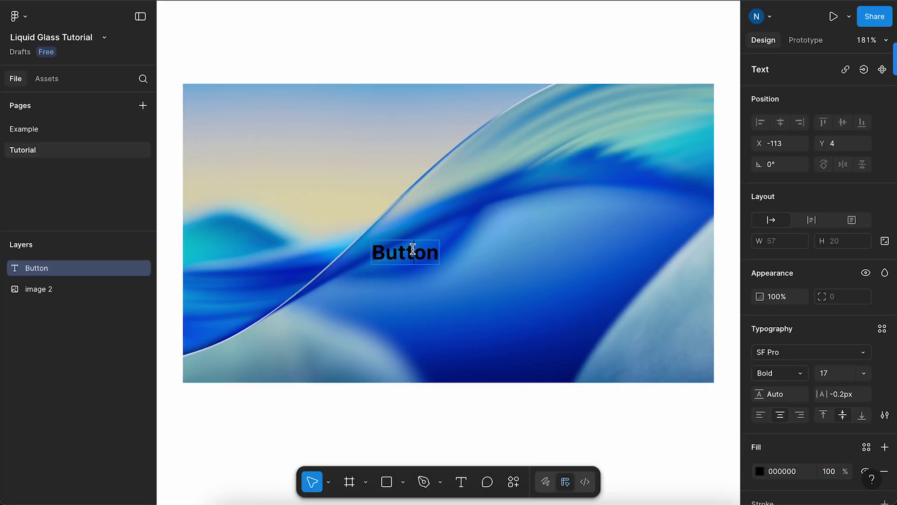
pyautogui.click(783, 474)
pyautogui.write('fff')
pyautogui.press('Return')
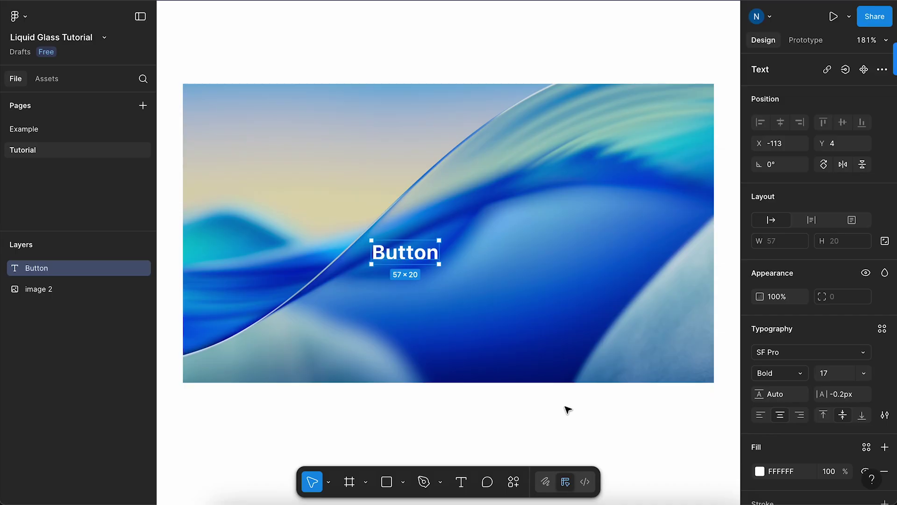
# Wrap the Button text in auto layout with 20 horizontal and 14 vertical padding.
pyautogui.hotkey('shift', 'a')
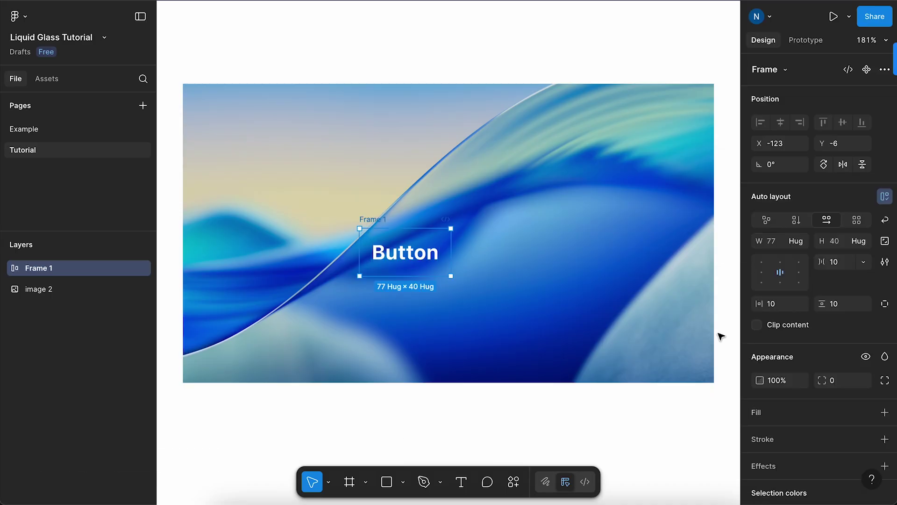
pyautogui.click(779, 308)
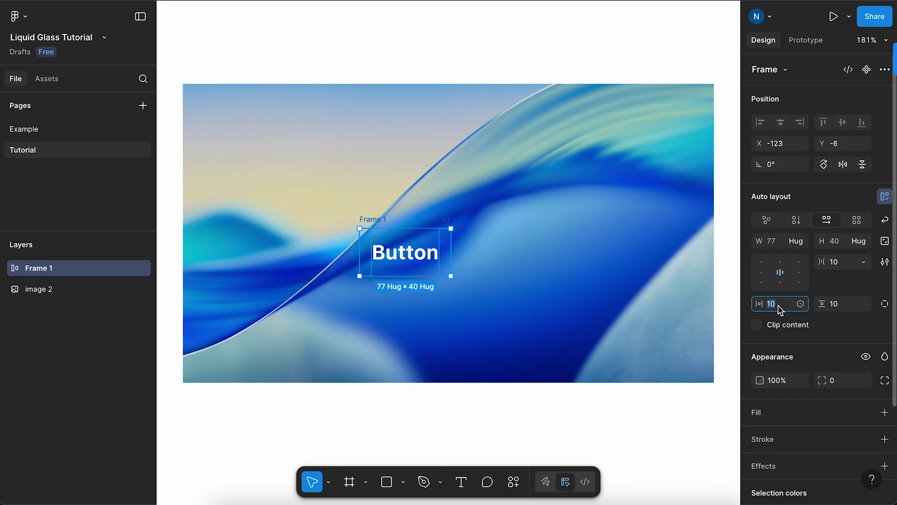
pyautogui.write('20')
pyautogui.press('Tab')
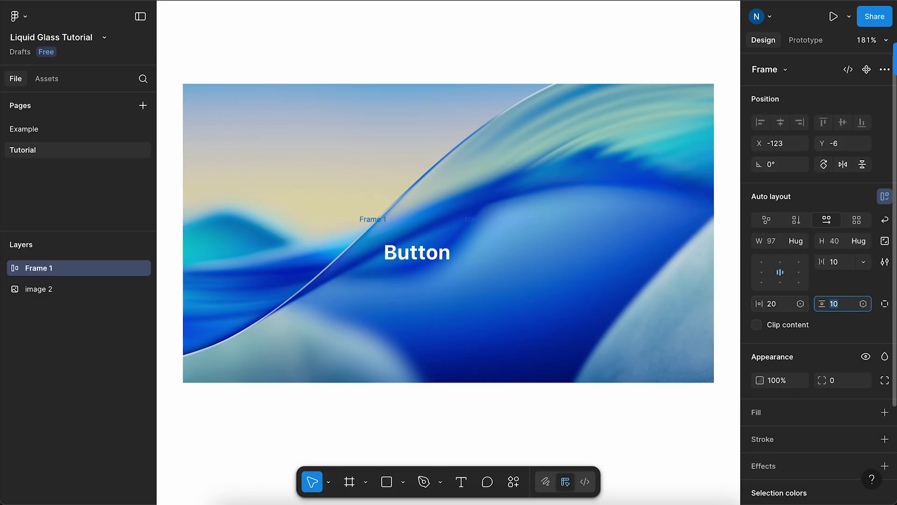
pyautogui.write('1')
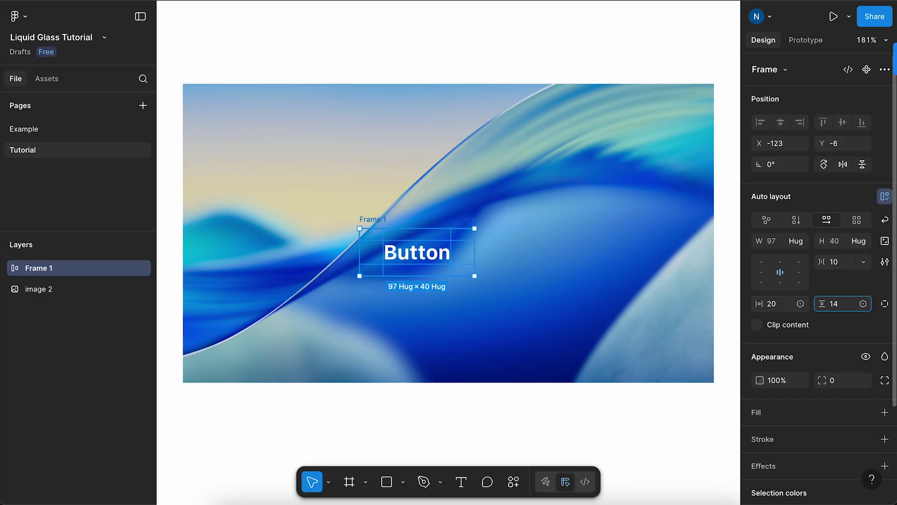
pyautogui.press('Return')
pyautogui.scroll(-3, 793, 337)
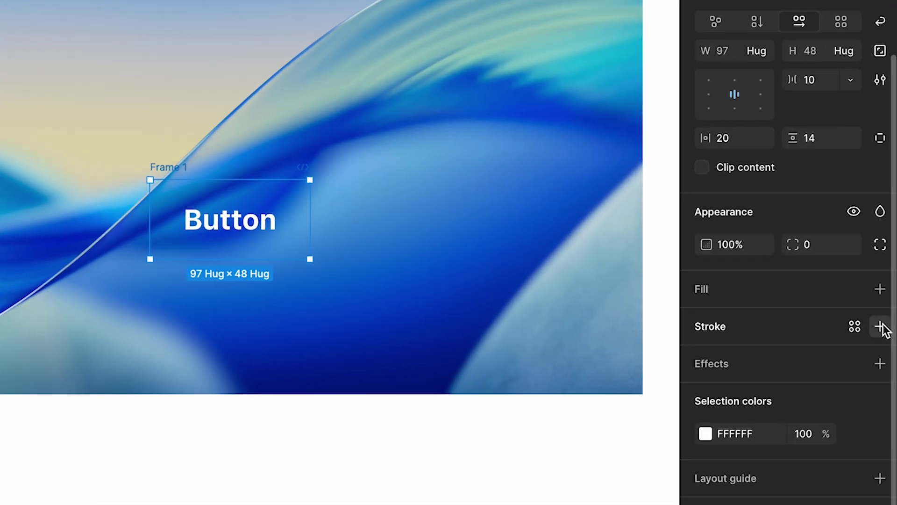
# Add a linear-gradient stroke with three white (FFFFFF) stops, including a 50% middle stop.
pyautogui.click(885, 334)
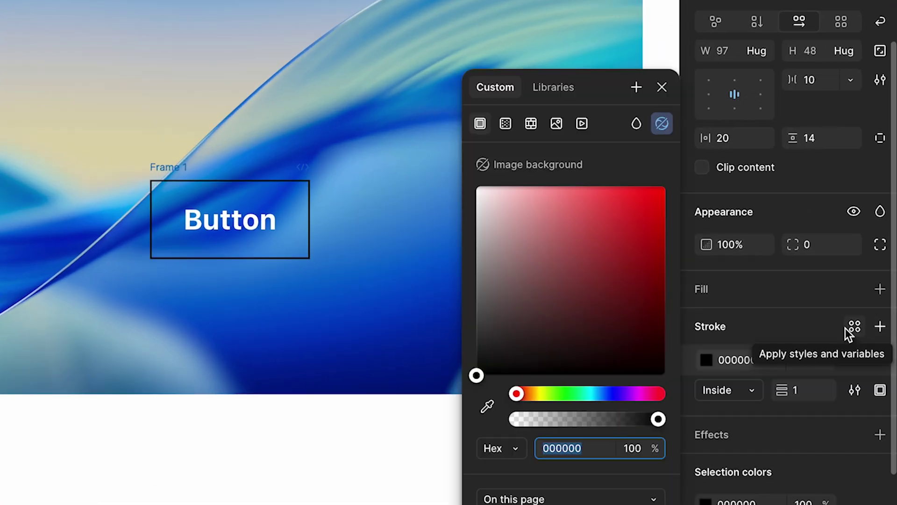
pyautogui.click(509, 129)
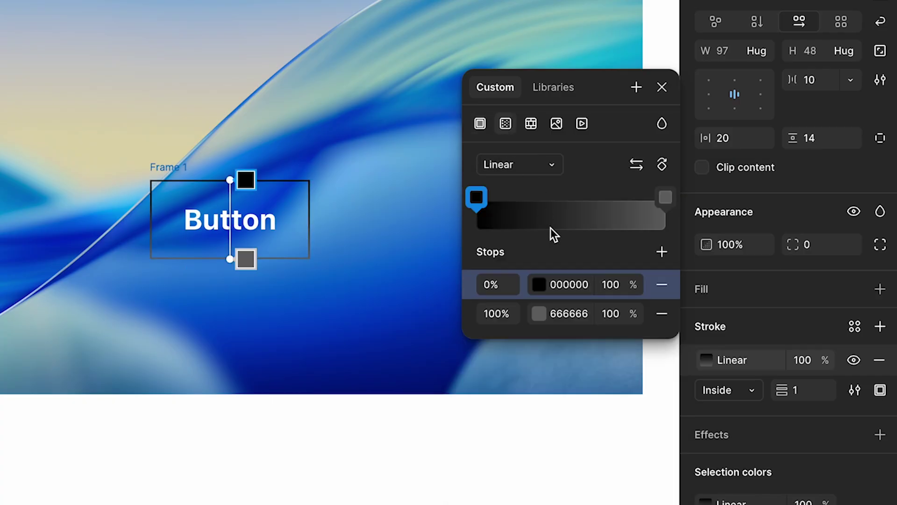
pyautogui.click(664, 253)
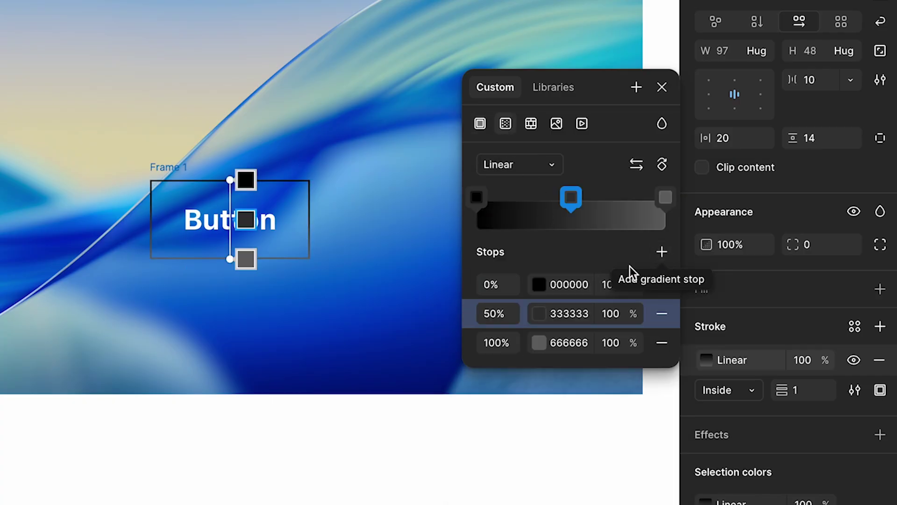
pyautogui.click(570, 283)
pyautogui.write('fff')
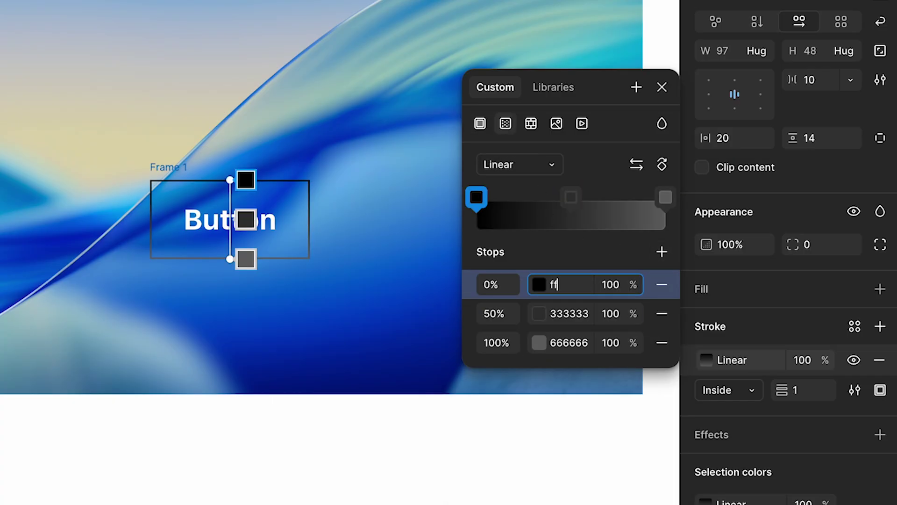
pyautogui.click(568, 313)
pyautogui.write('fff')
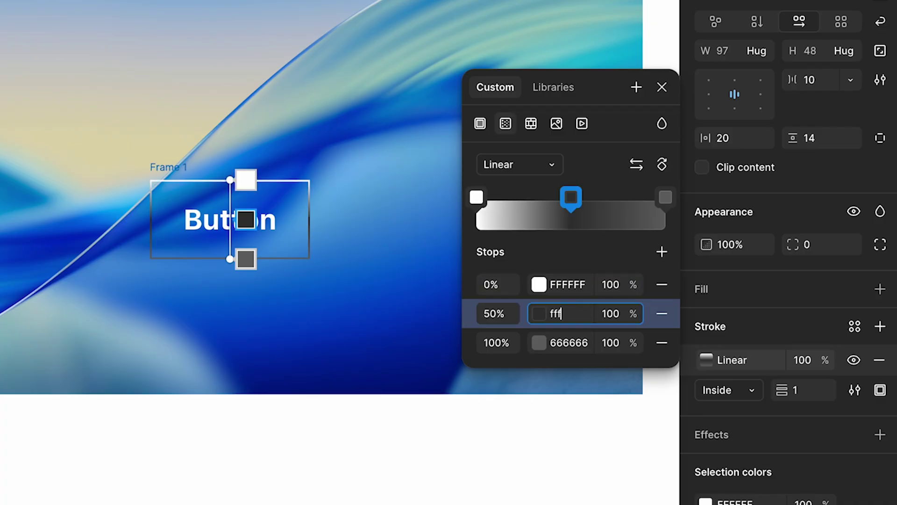
pyautogui.click(567, 335)
pyautogui.write('fff')
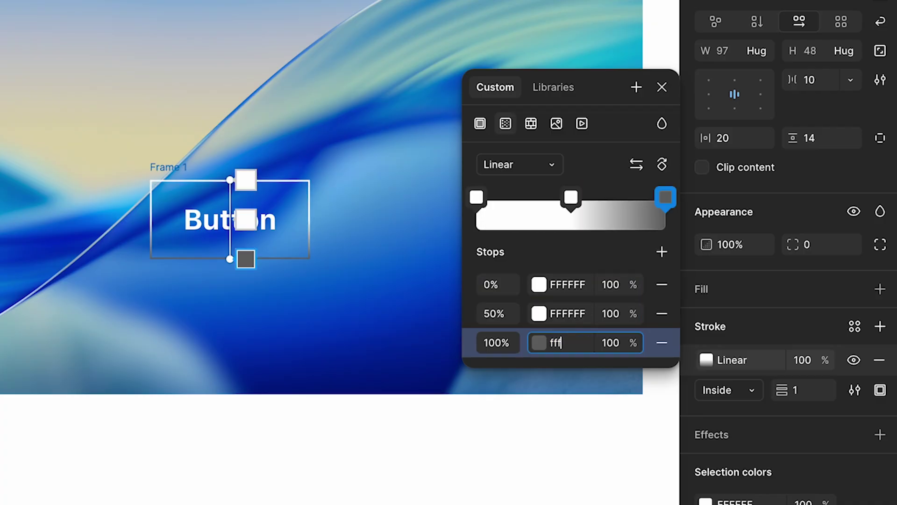
pyautogui.press('Return')
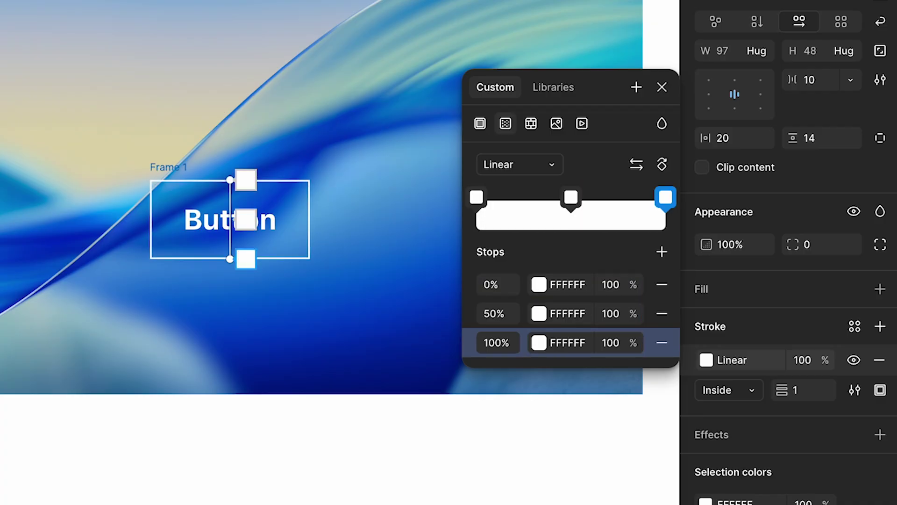
# Fade both gradient ends to 5% opacity and angle the gradient diagonally across the frame.
pyautogui.click(611, 286)
pyautogui.write('5')
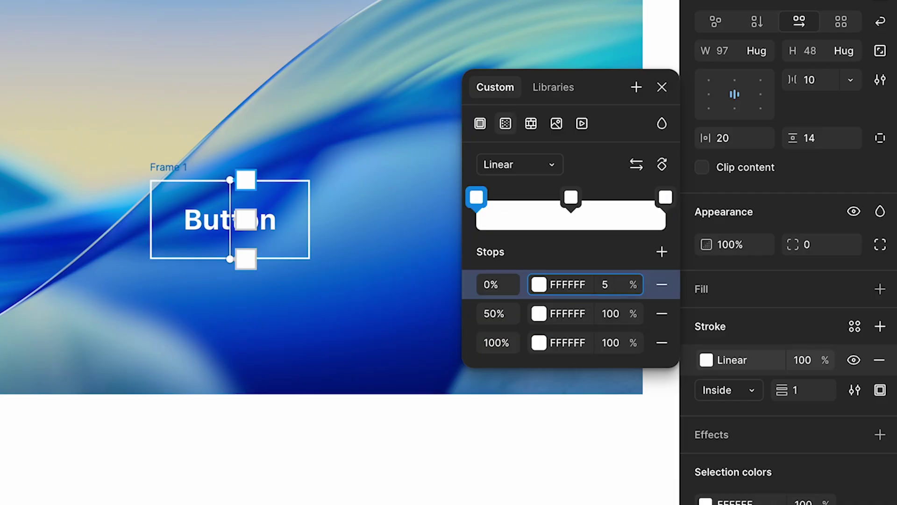
pyautogui.click(612, 345)
pyautogui.write('5')
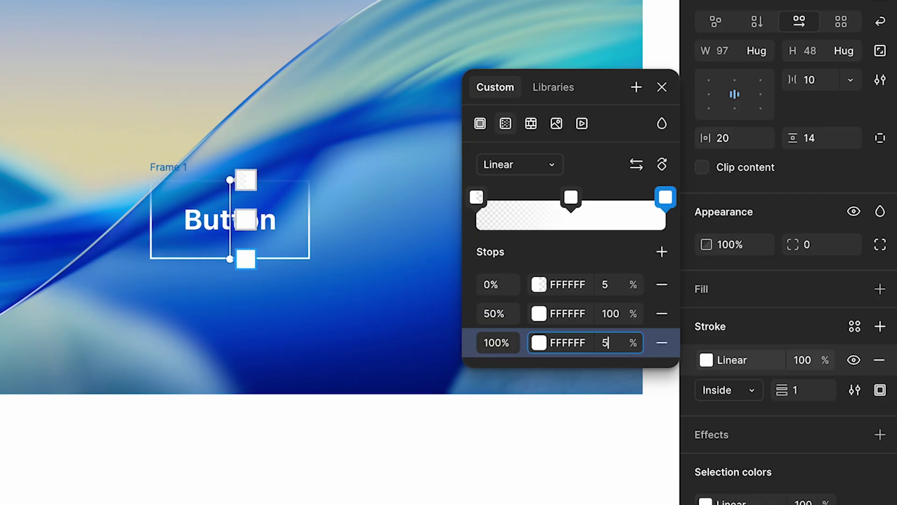
pyautogui.press('Return')
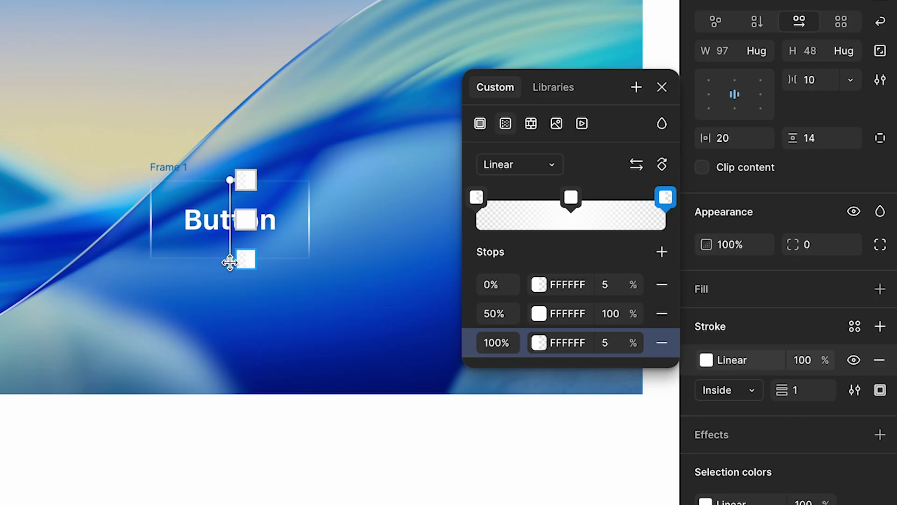
pyautogui.moveTo(229, 262); pyautogui.dragTo(146, 253)
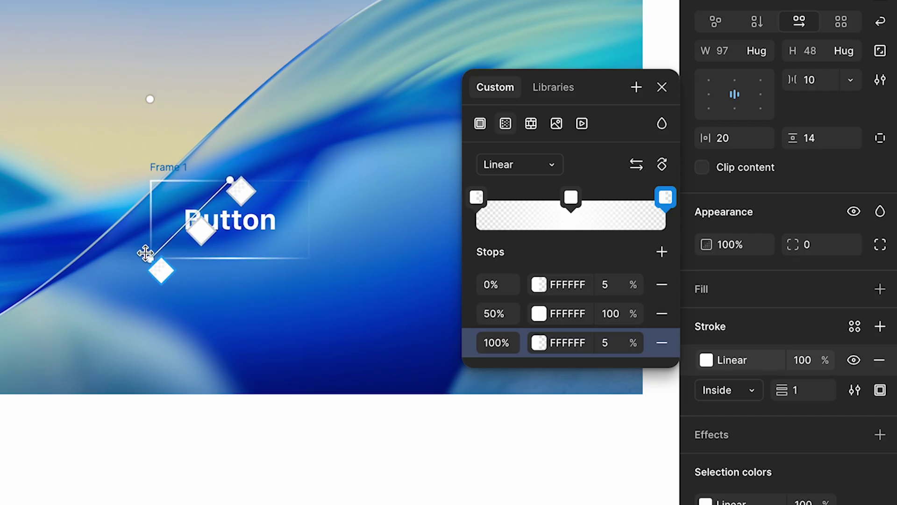
pyautogui.moveTo(229, 179); pyautogui.dragTo(310, 180)
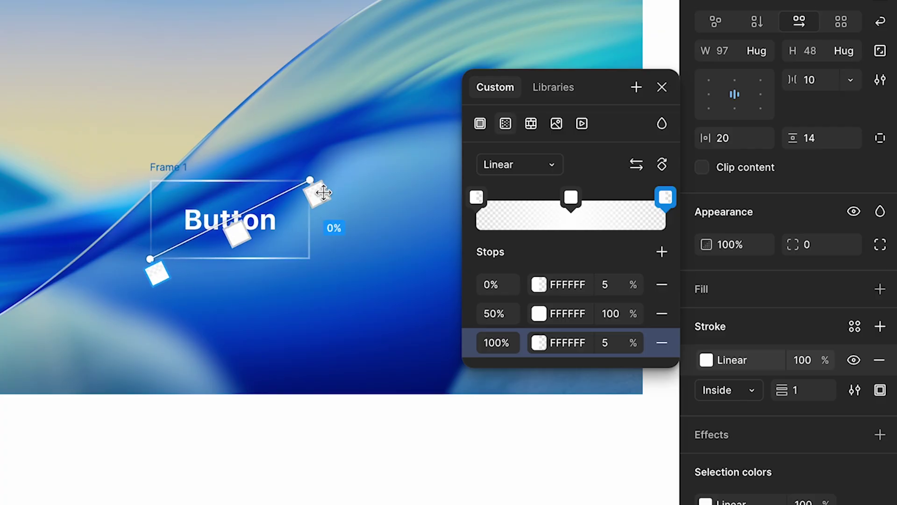
pyautogui.click(663, 88)
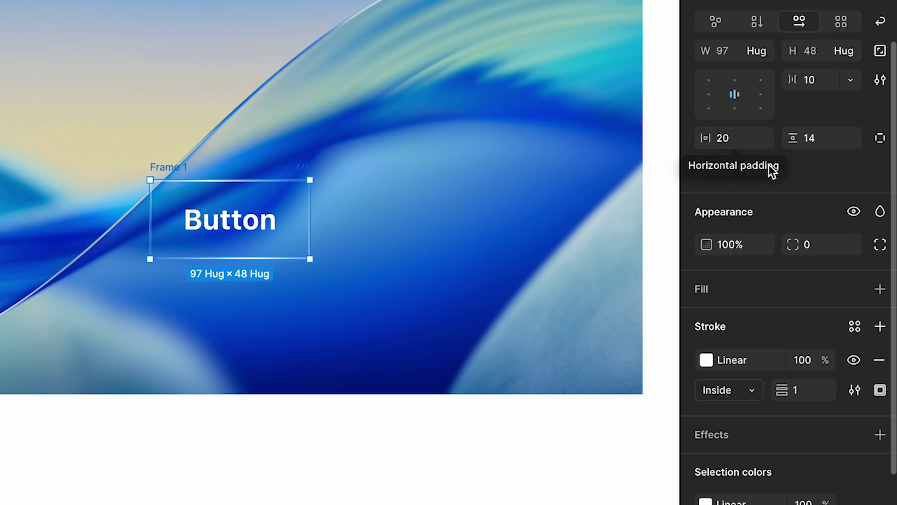
# Set the frame's corner radius to 23.
pyautogui.click(815, 248)
pyautogui.write('23')
pyautogui.press('Return')
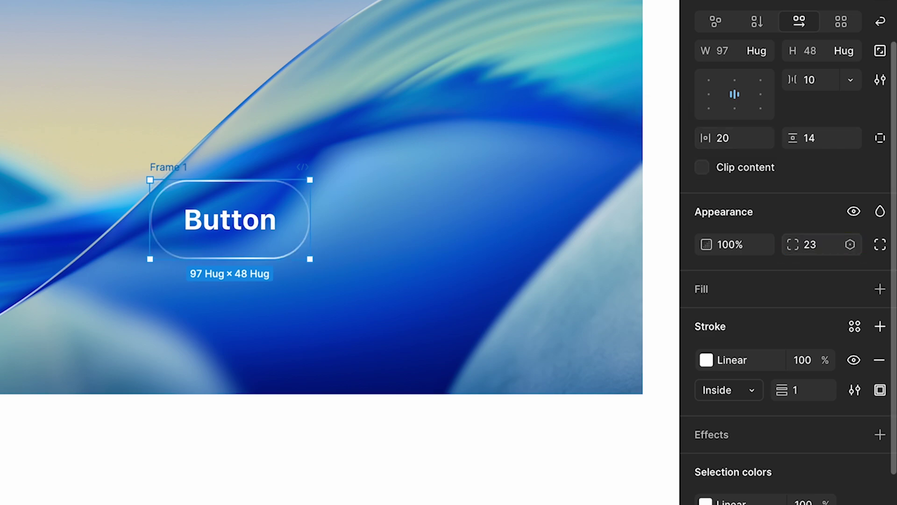
# Give Frame 1 a white FFFFFF fill at 2% opacity.
pyautogui.click(880, 289)
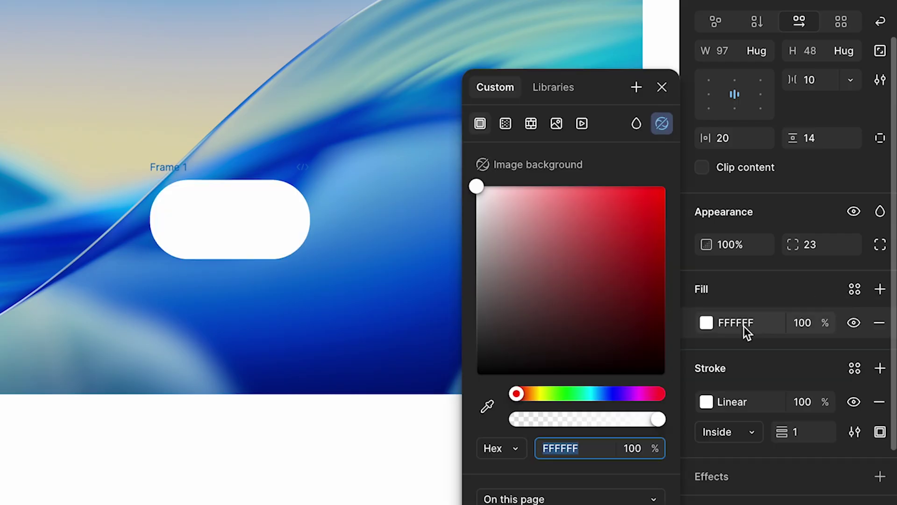
pyautogui.click(803, 322)
pyautogui.write('2')
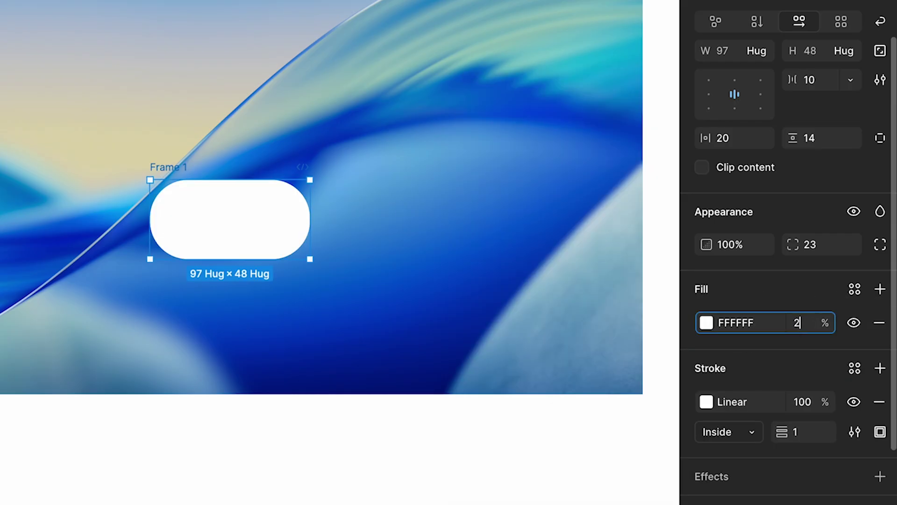
pyautogui.press('Return')
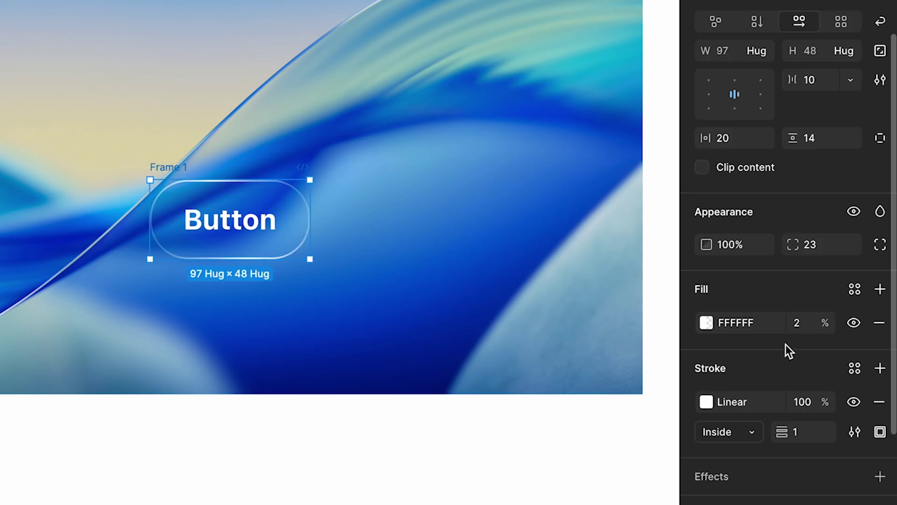
pyautogui.scroll(-4, 786, 350)
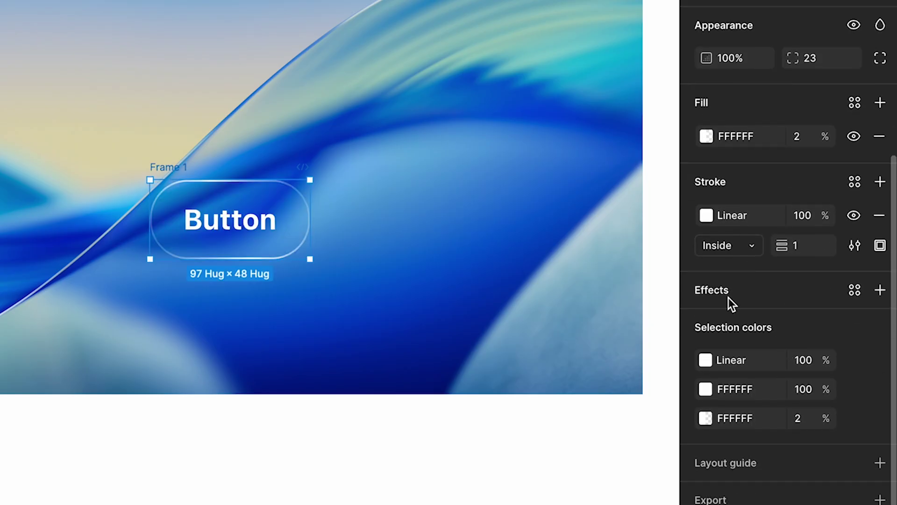
# Add a Background blur effect of 10 to Frame 1.
pyautogui.click(880, 291)
pyautogui.click(575, 282)
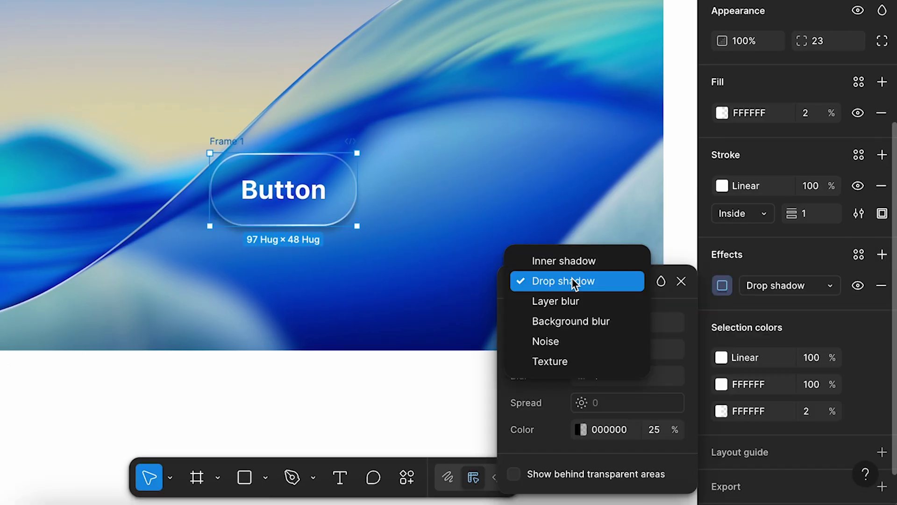
pyautogui.click(573, 319)
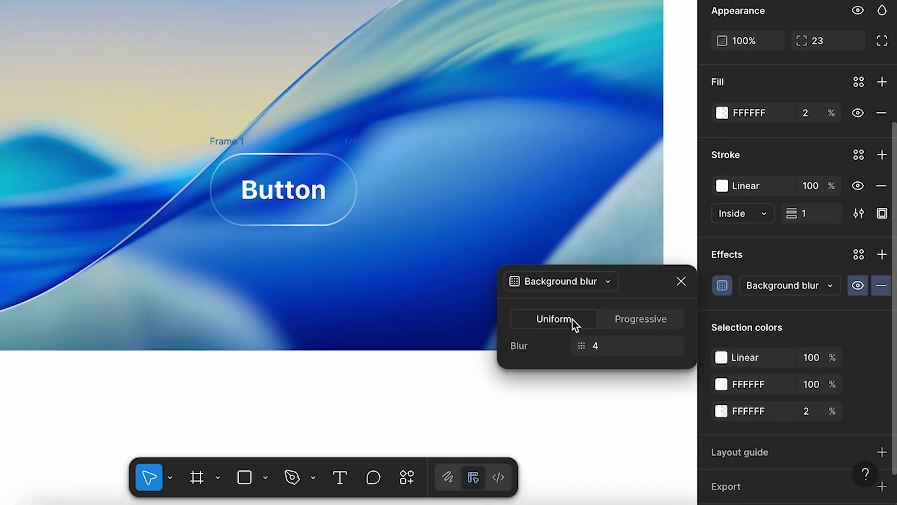
pyautogui.click(606, 347)
pyautogui.write('10')
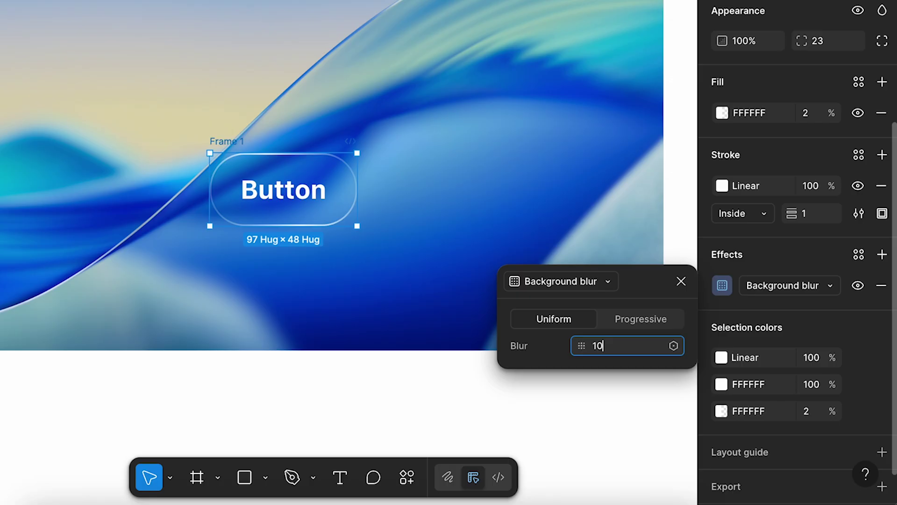
pyautogui.press('Return')
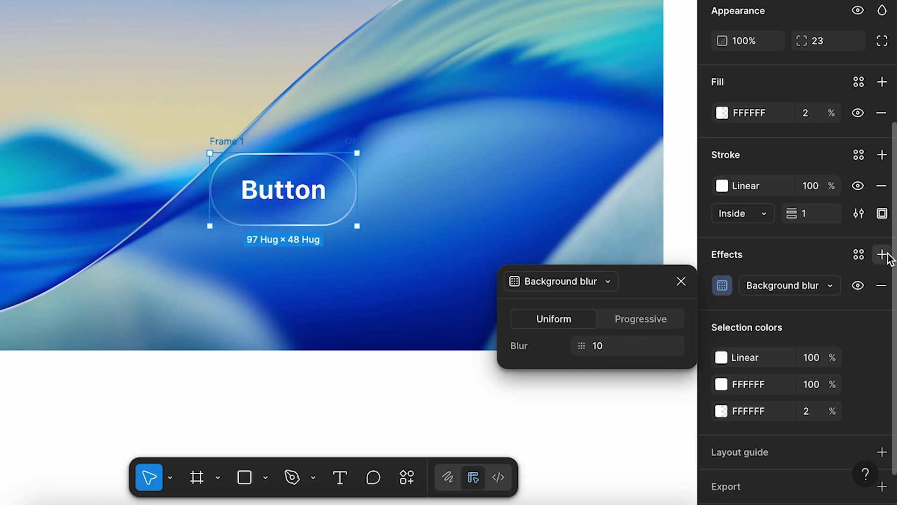
pyautogui.click(882, 254)
# Make the new effect a white (FFF) inner shadow with Y offset 2 at 40% opacity.
pyautogui.click(578, 281)
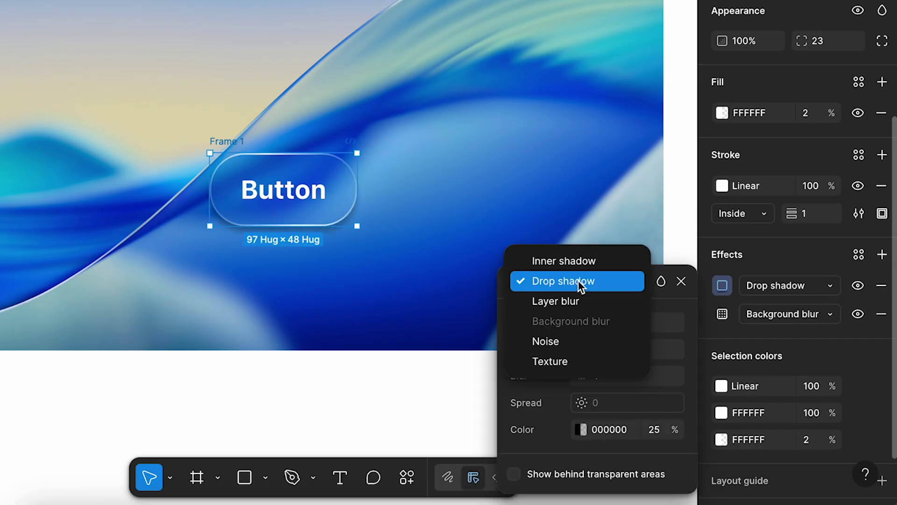
pyautogui.click(581, 263)
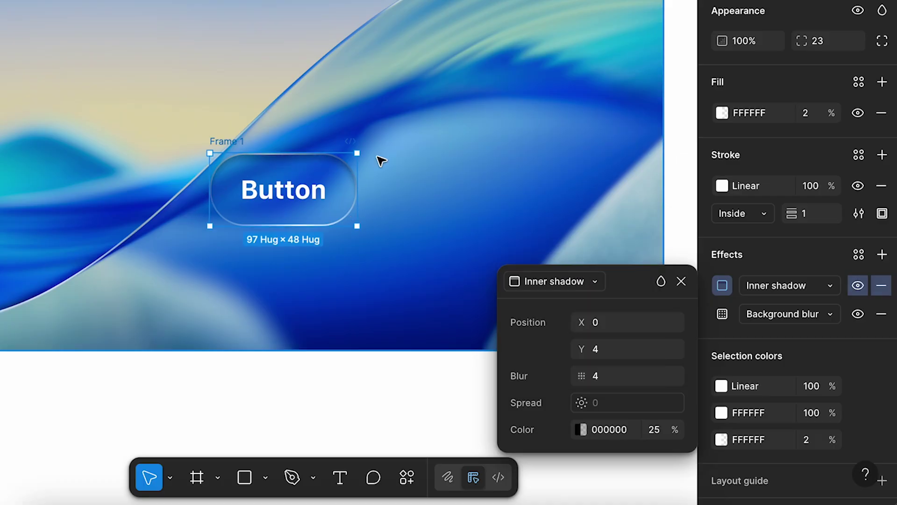
pyautogui.click(606, 351)
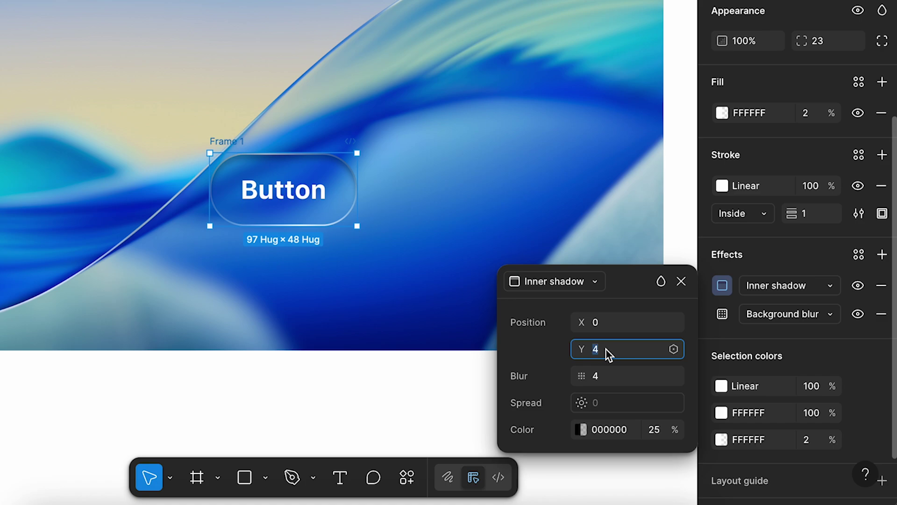
pyautogui.write('2')
pyautogui.click(607, 431)
pyautogui.write('fff')
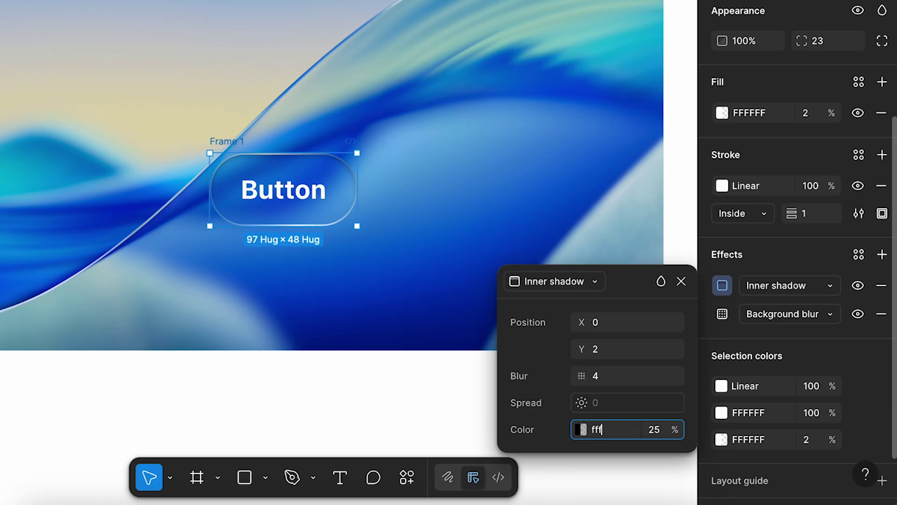
pyautogui.press('Return')
pyautogui.click(660, 431)
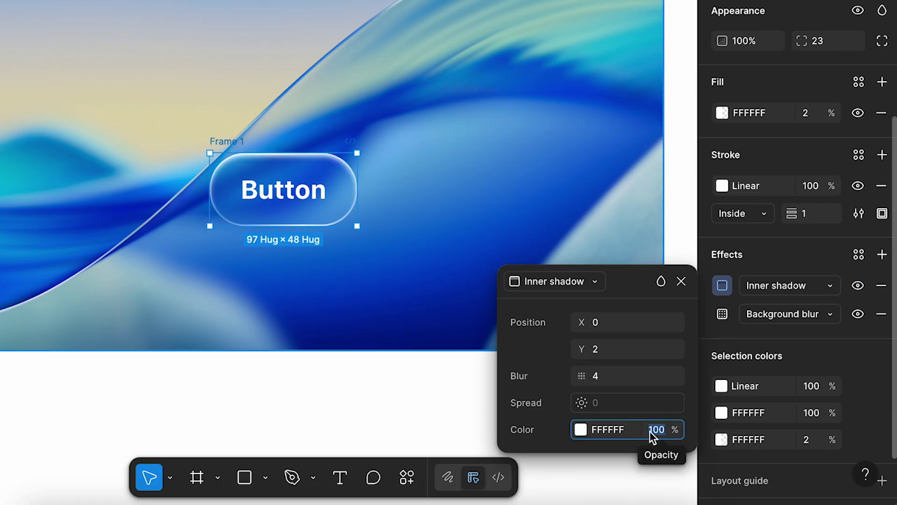
pyautogui.write('40')
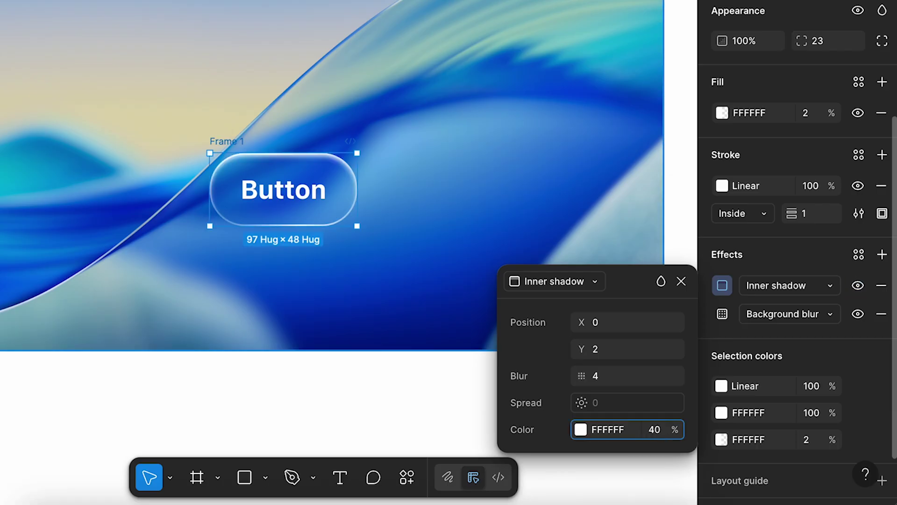
pyautogui.press('Return')
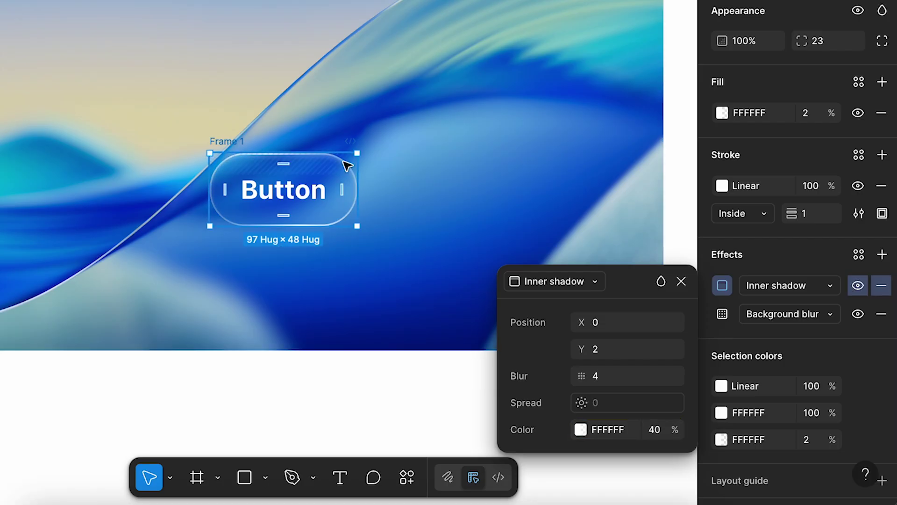
pyautogui.click(346, 166)
# Add a second, black inner shadow with Y offset -2 at 20% opacity.
pyautogui.click(883, 254)
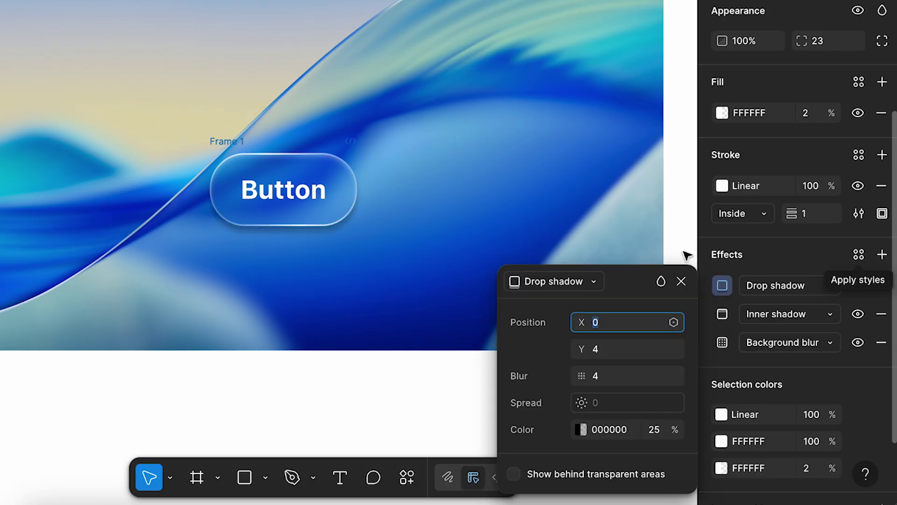
pyautogui.click(587, 281)
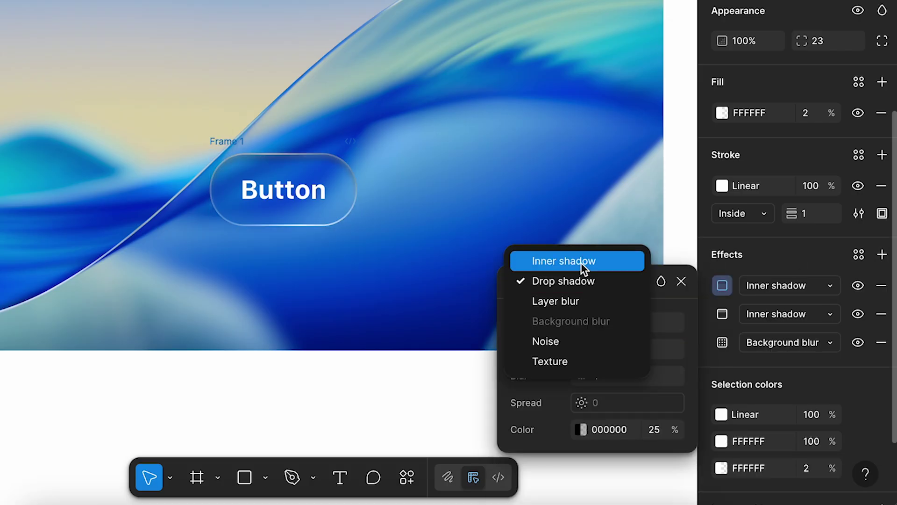
pyautogui.click(582, 261)
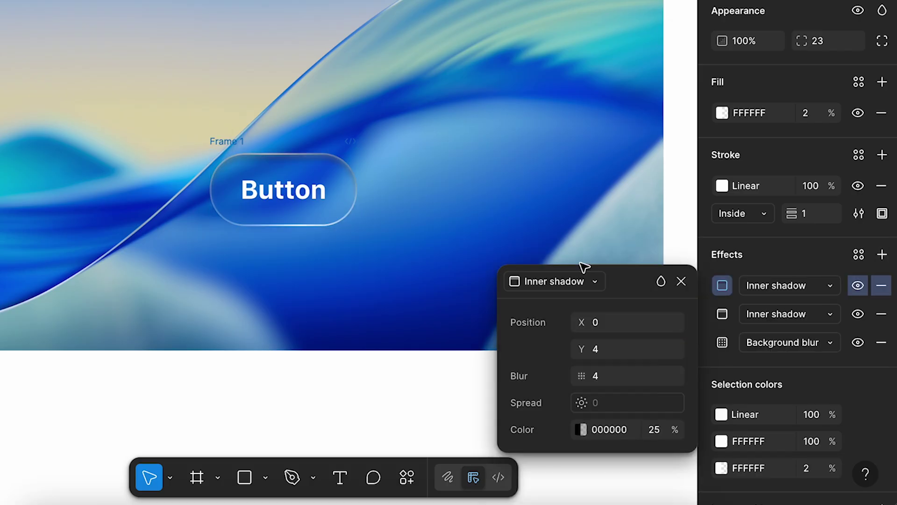
pyautogui.click(606, 348)
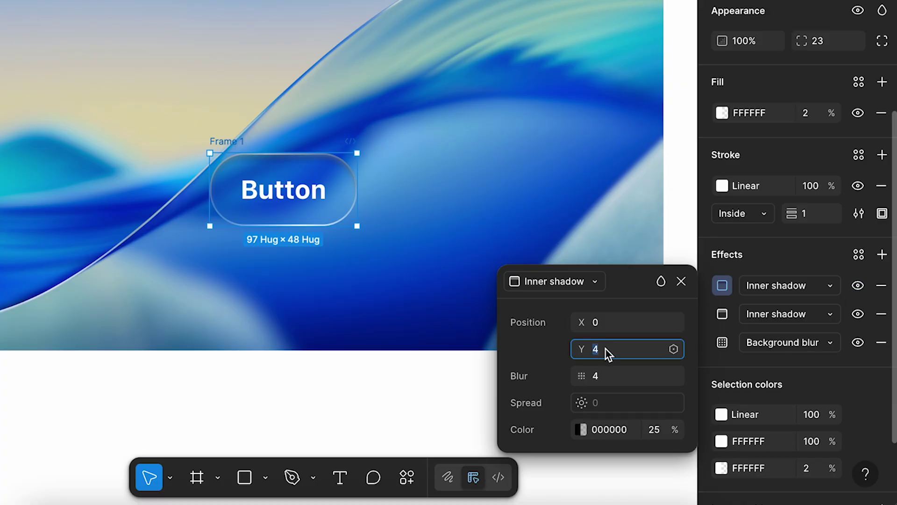
pyautogui.write('-2')
pyautogui.click(610, 376)
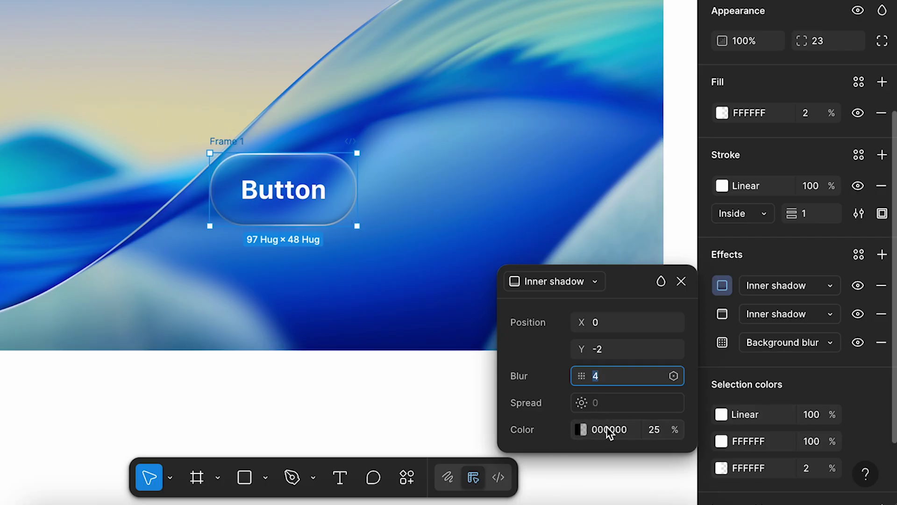
pyautogui.click(656, 429)
pyautogui.write('20')
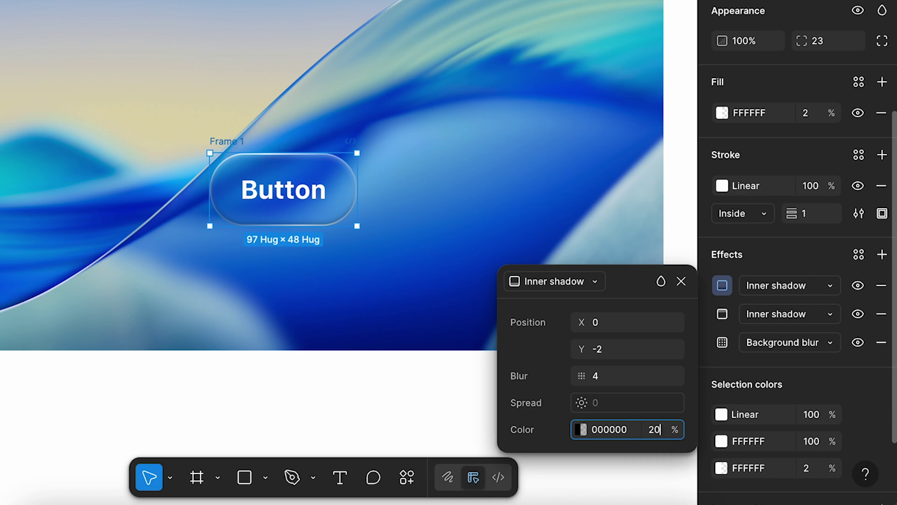
pyautogui.press('Return')
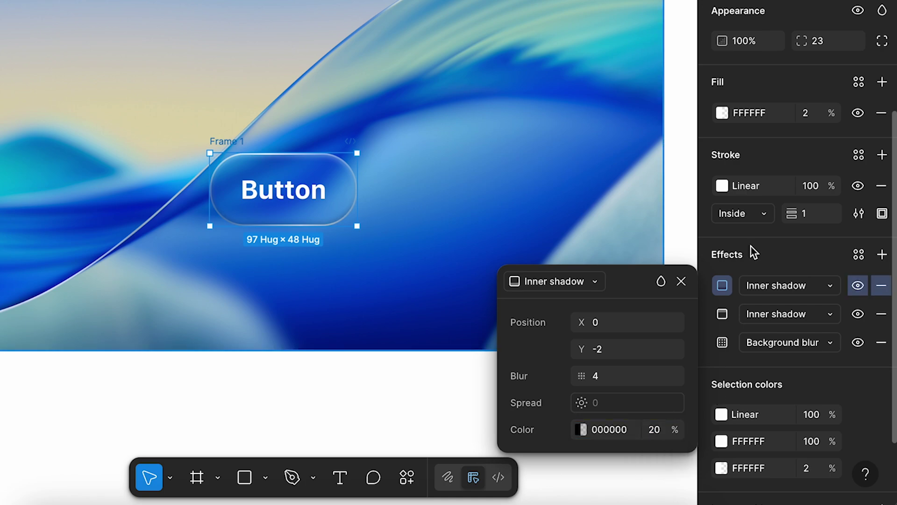
pyautogui.click(755, 245)
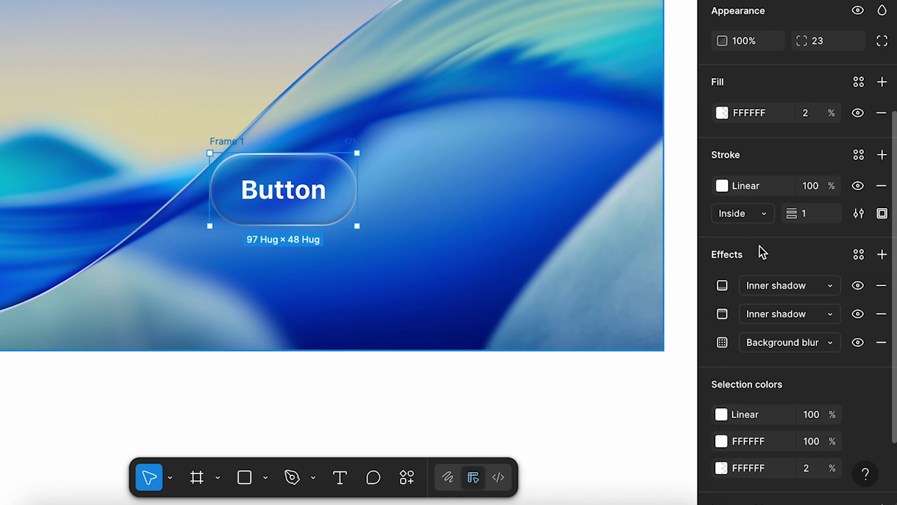
# Thin the gradient stroke weight to 0.5.
pyautogui.click(806, 215)
pyautogui.write('0.5')
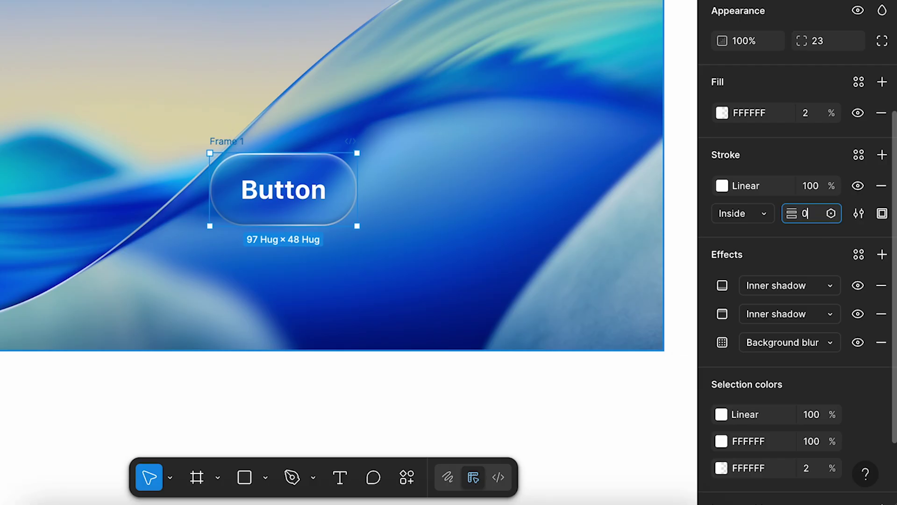
pyautogui.press('Return')
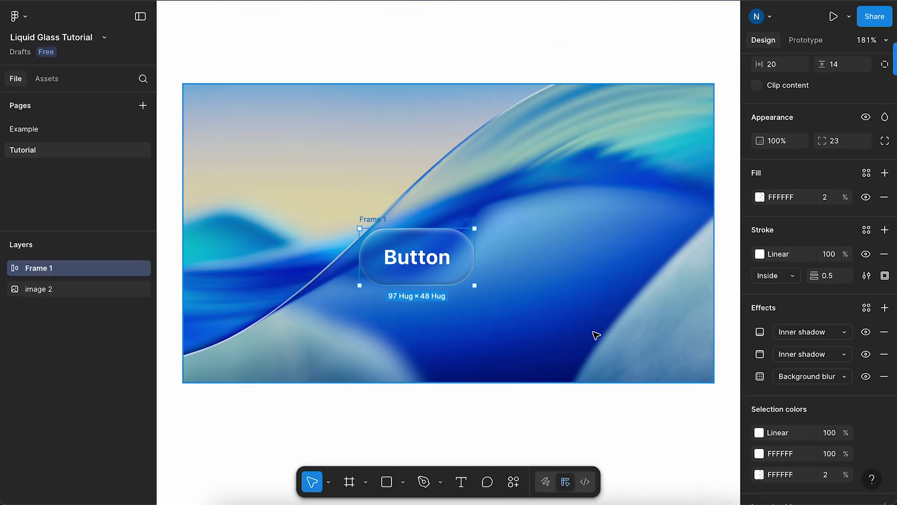
pyautogui.click(498, 424)
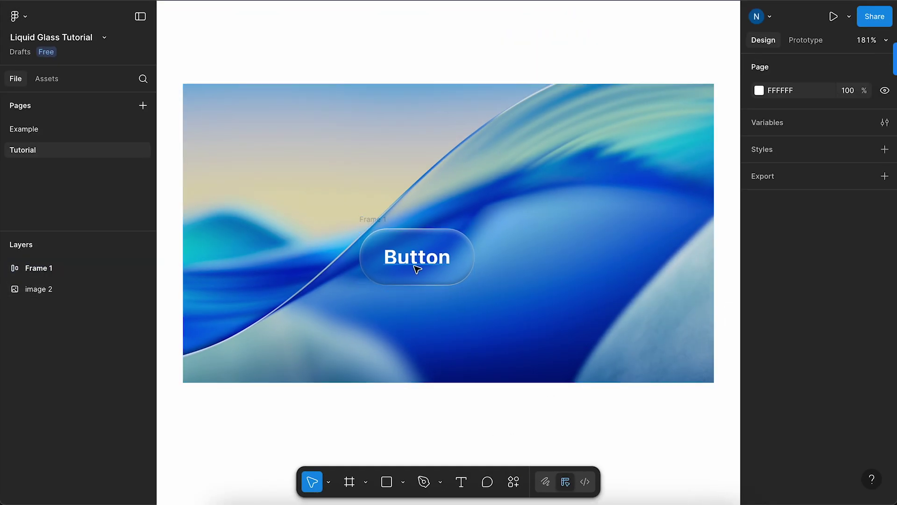
# Shift the glass button left and up onto the wave's edge.
pyautogui.click(383, 220)
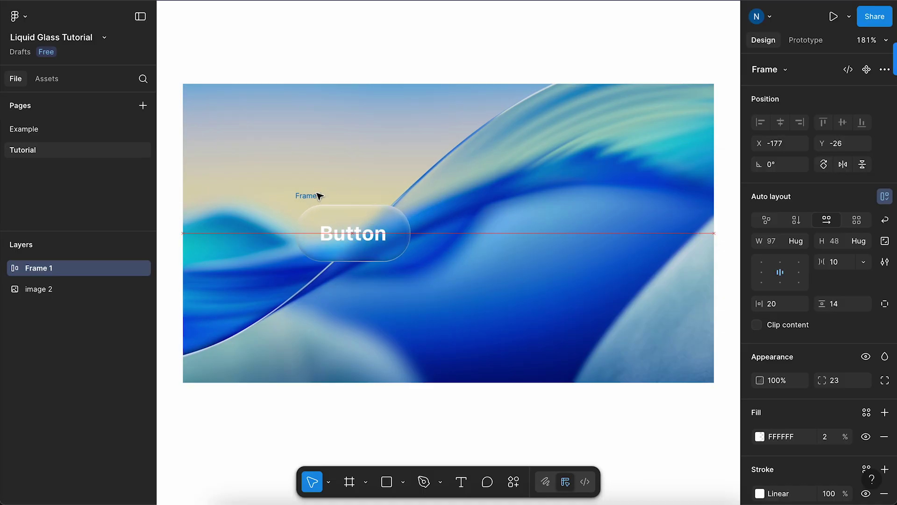